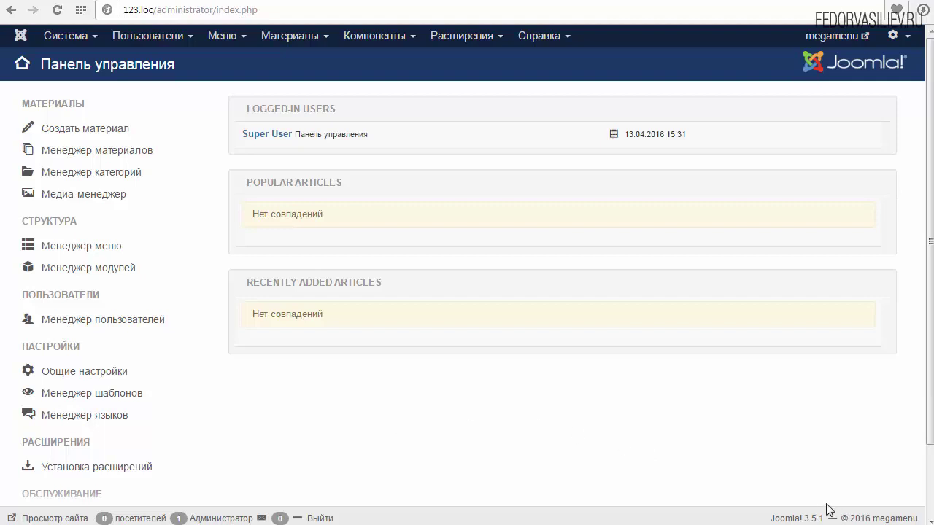
Check the Joomla version number in the footer of the control panel.
double_click(810, 518)
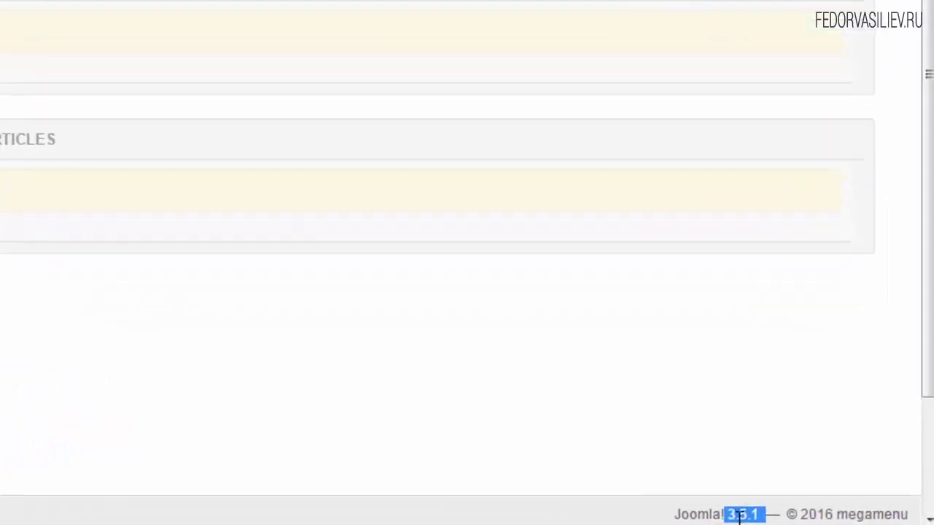
left_click(668, 508)
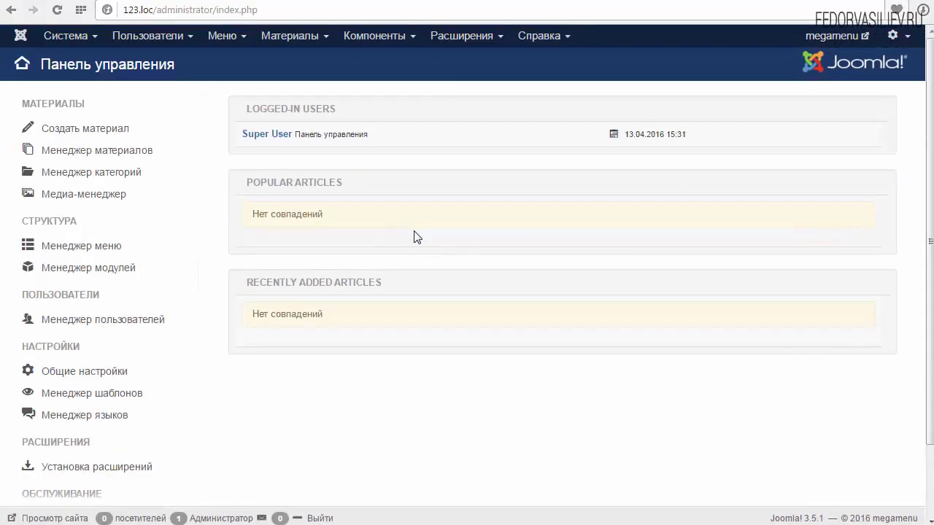
Upload and install the package 2751_pkg_dj-megamenu-AIO-3.3.2.zip through the extension manager.
left_click(455, 35)
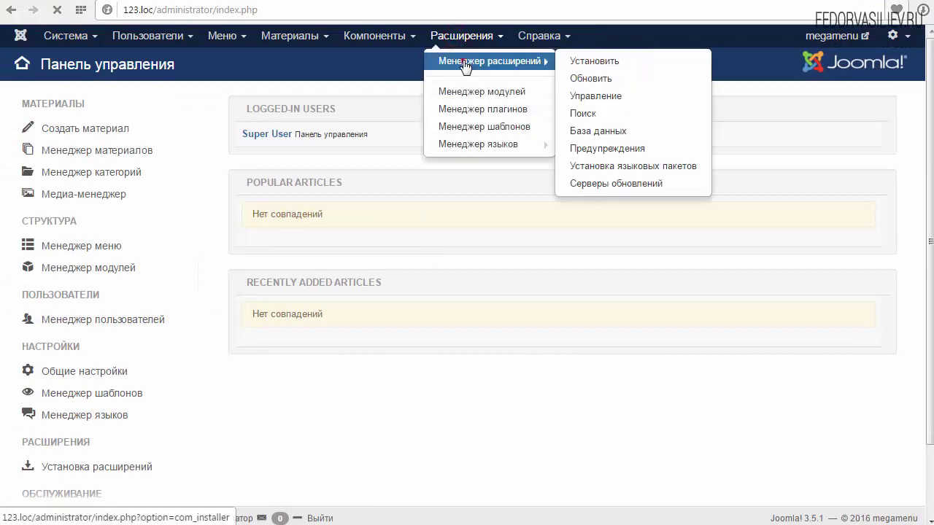
left_click(464, 61)
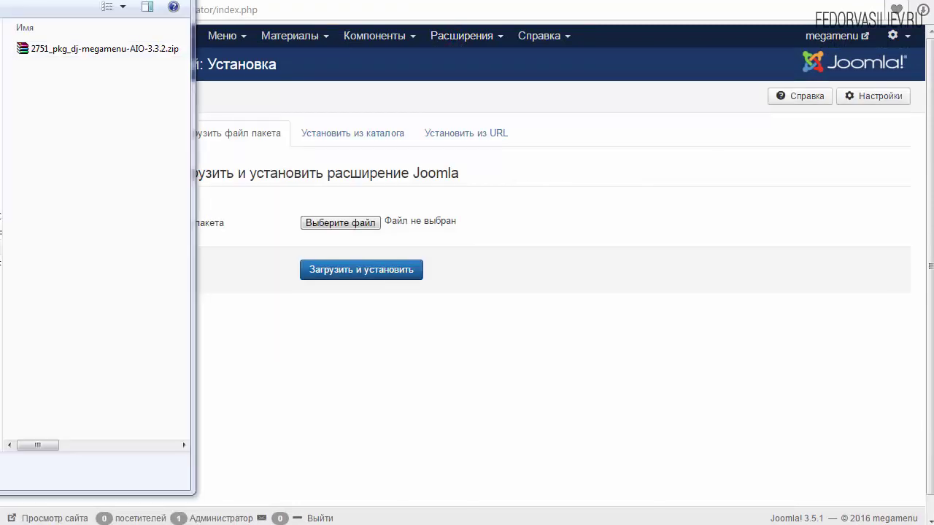
left_click(65, 153)
left_click(118, 52)
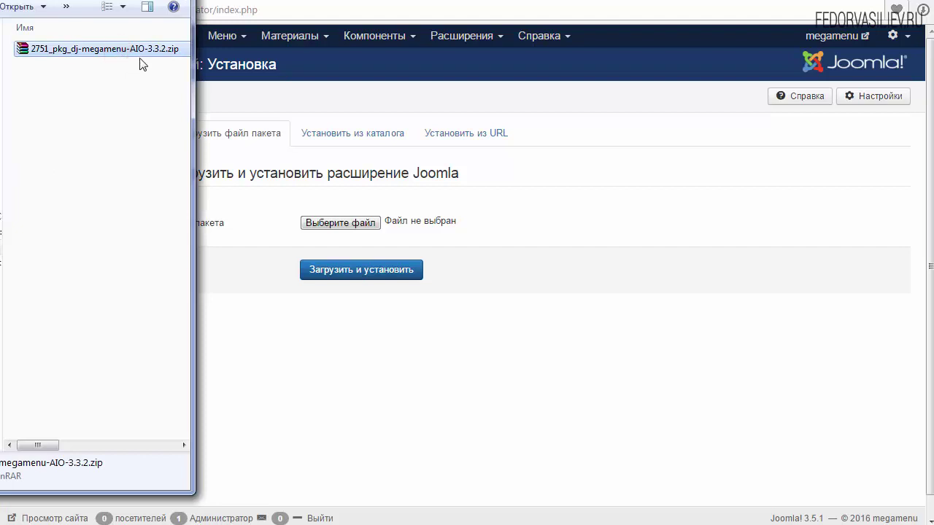
left_click_drag(125, 57, 397, 228)
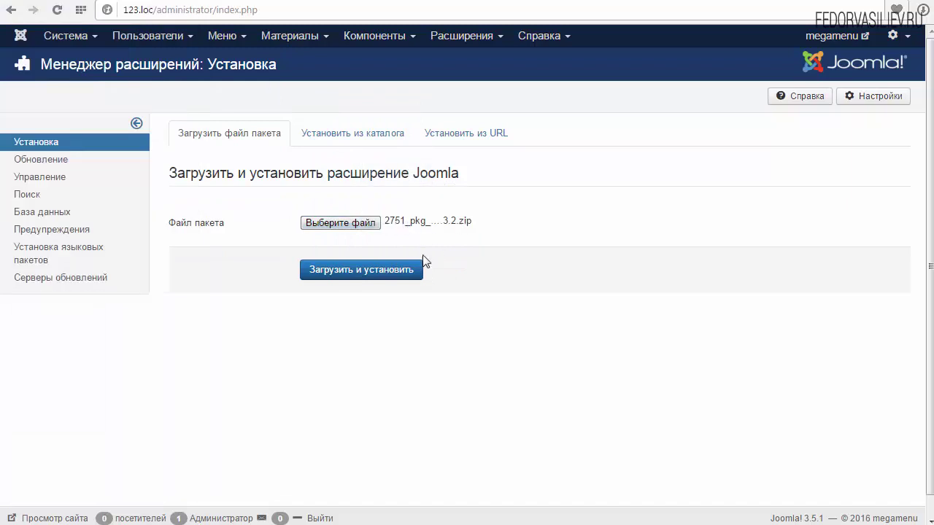
left_click(362, 269)
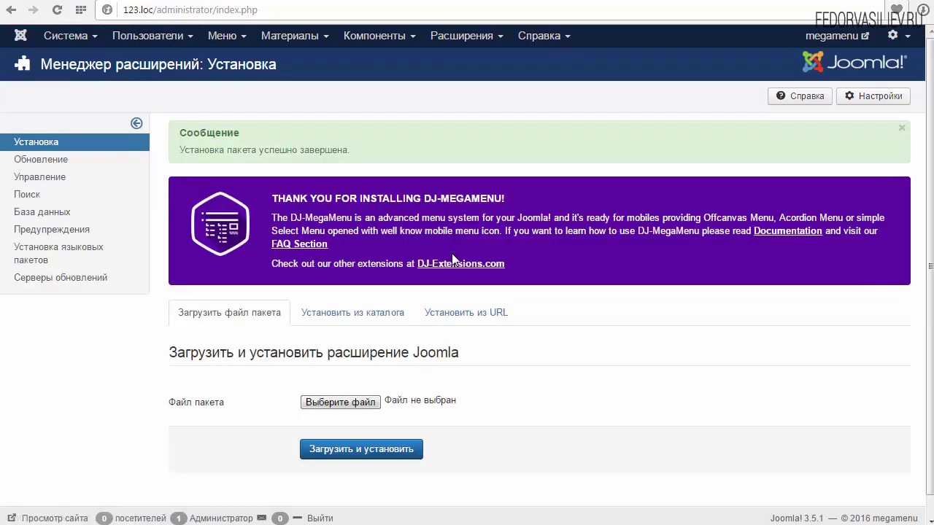
left_click_drag(178, 156, 321, 149)
left_click(234, 149)
left_click_drag(351, 150, 259, 150)
left_click(216, 150)
double_click(288, 149)
left_click(261, 149)
Open the plugin manager and sort the plugins by ID in descending order.
left_click(458, 35)
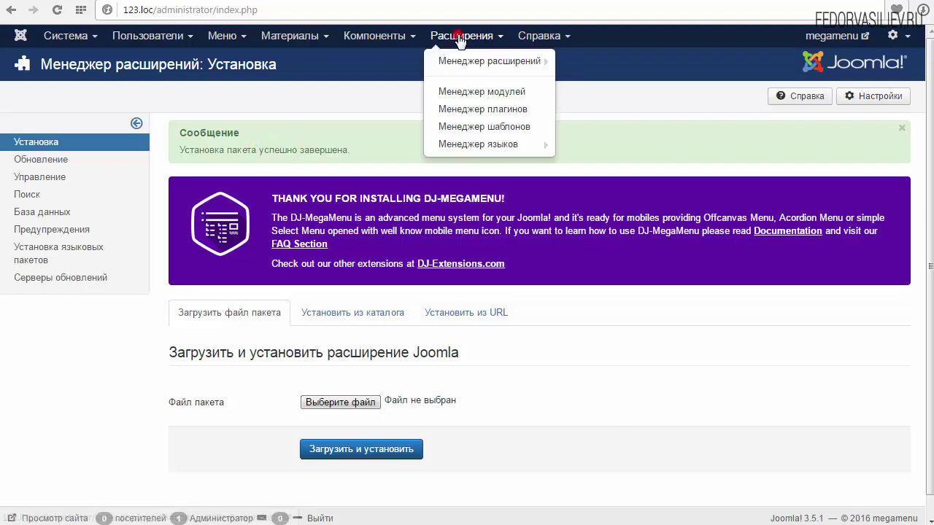
left_click(493, 108)
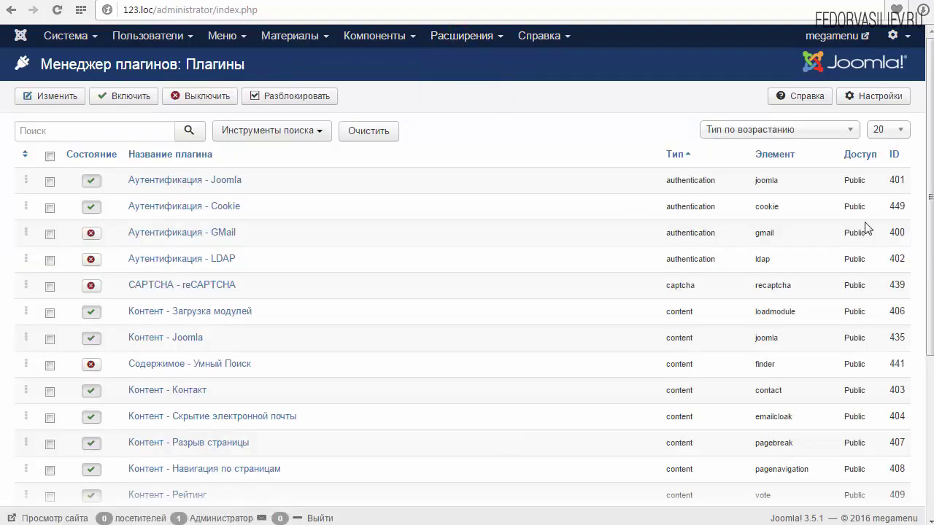
left_click(895, 156)
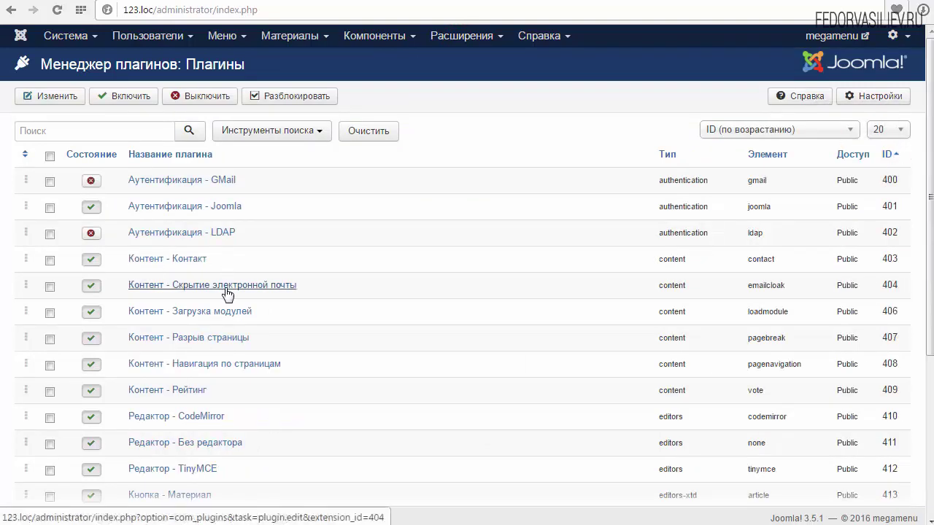
left_click(892, 155)
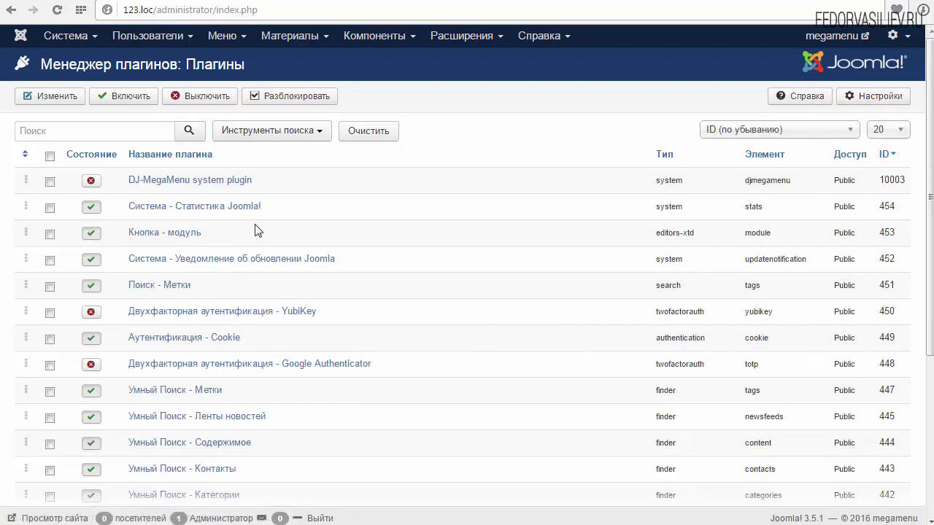
left_click_drag(268, 180, 144, 181)
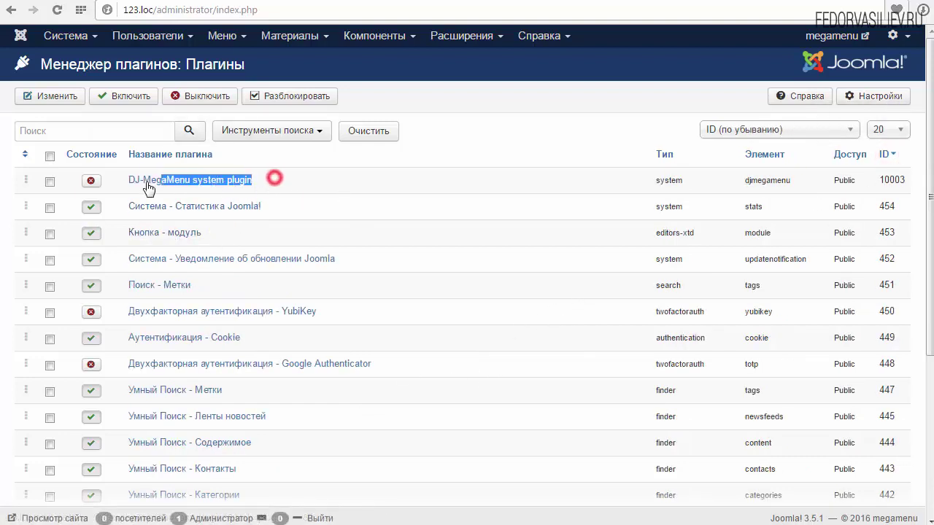
left_click(285, 179)
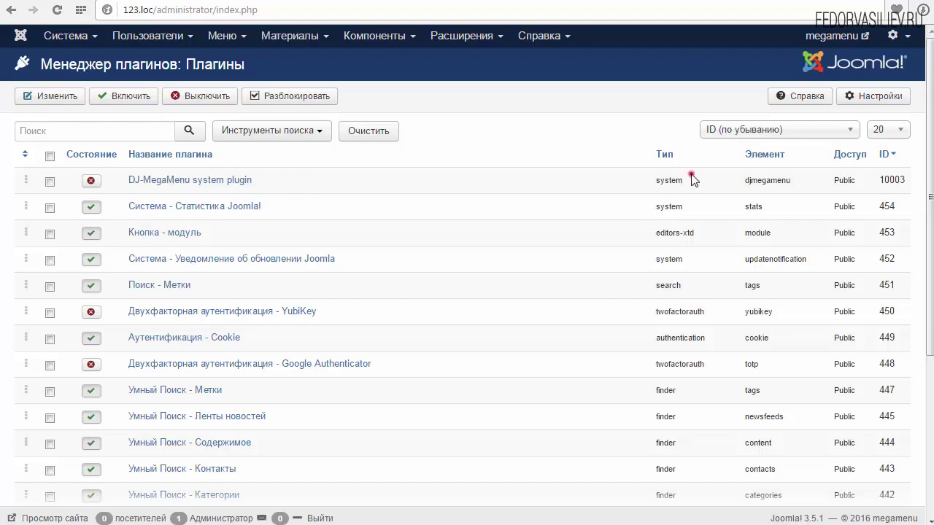
double_click(688, 179)
left_click(599, 188)
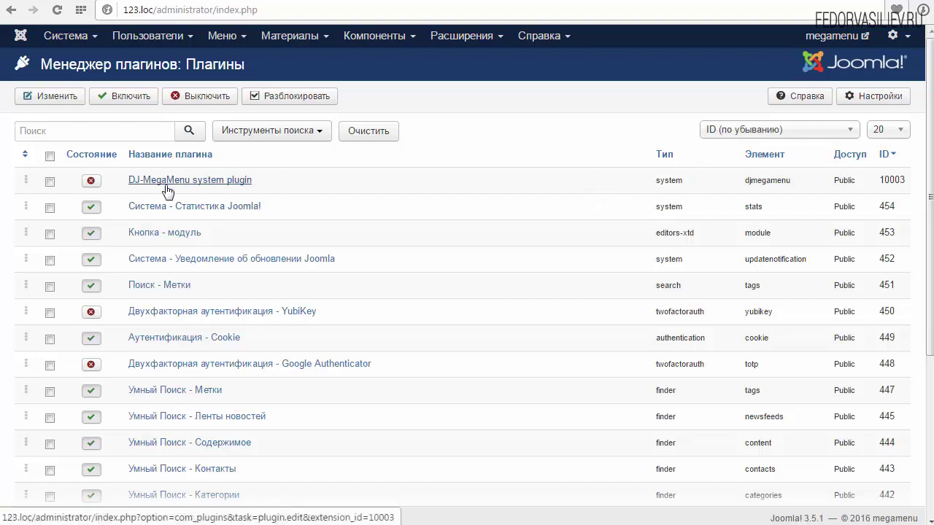
Set the DJ-MegaMenu system plugin's state to Включено, then save and close it.
left_click(168, 180)
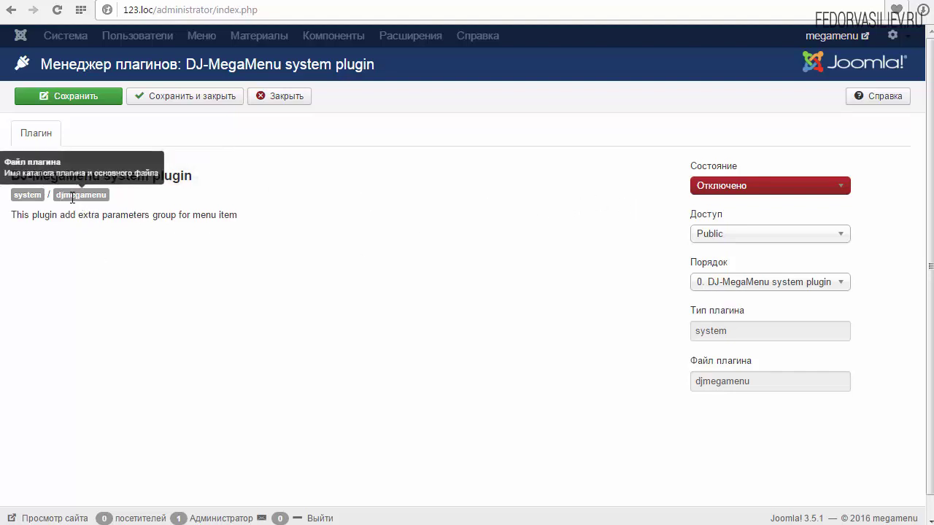
left_click(700, 186)
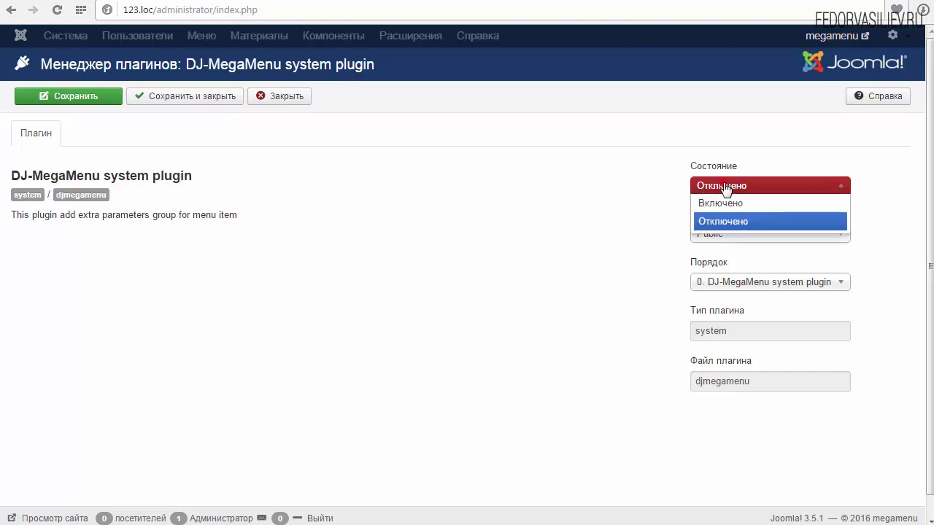
left_click(724, 204)
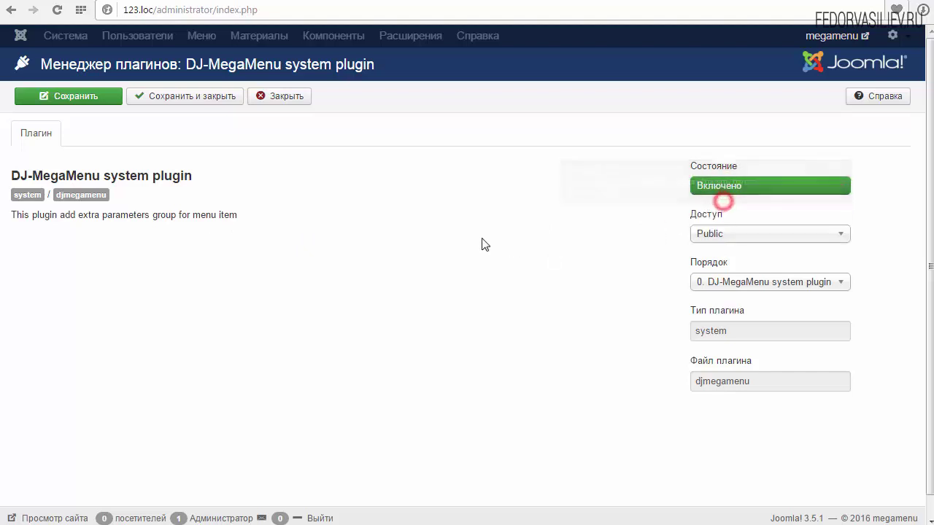
left_click(189, 95)
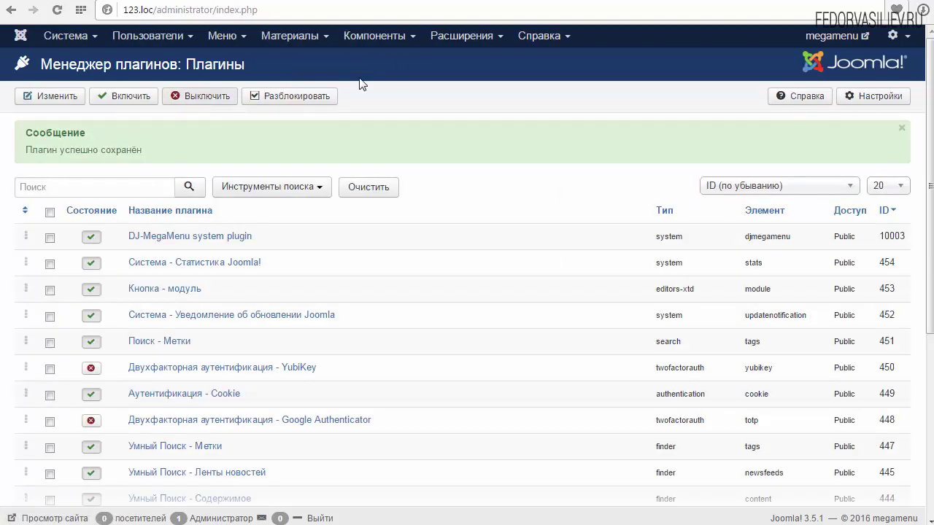
Open the DJ-MegaMenu module for editing from the list of site modules.
left_click(480, 41)
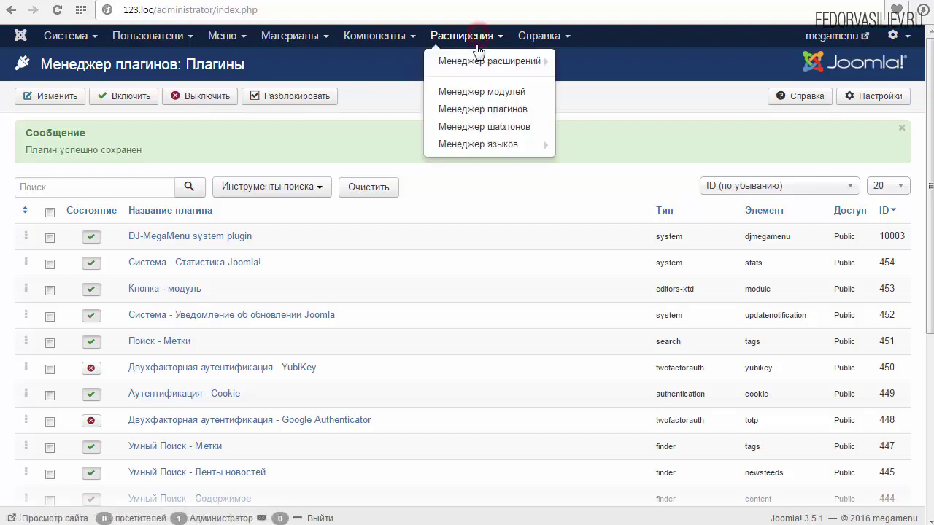
left_click(483, 93)
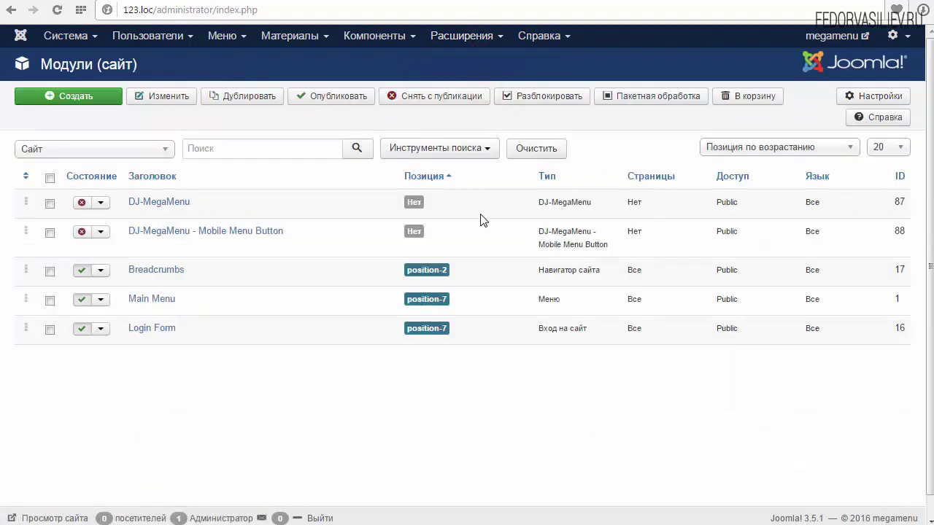
left_click_drag(211, 199, 167, 209)
left_click(211, 199)
left_click_drag(302, 230, 219, 234)
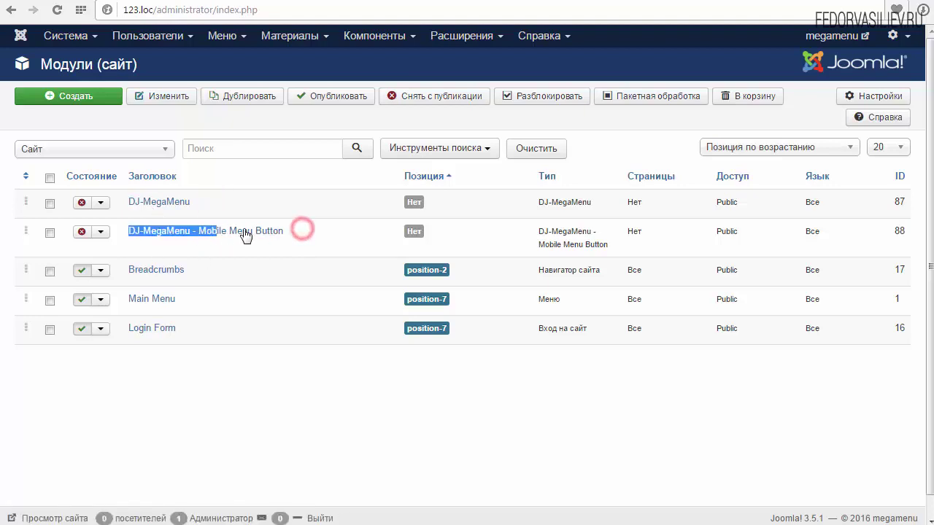
left_click(286, 229)
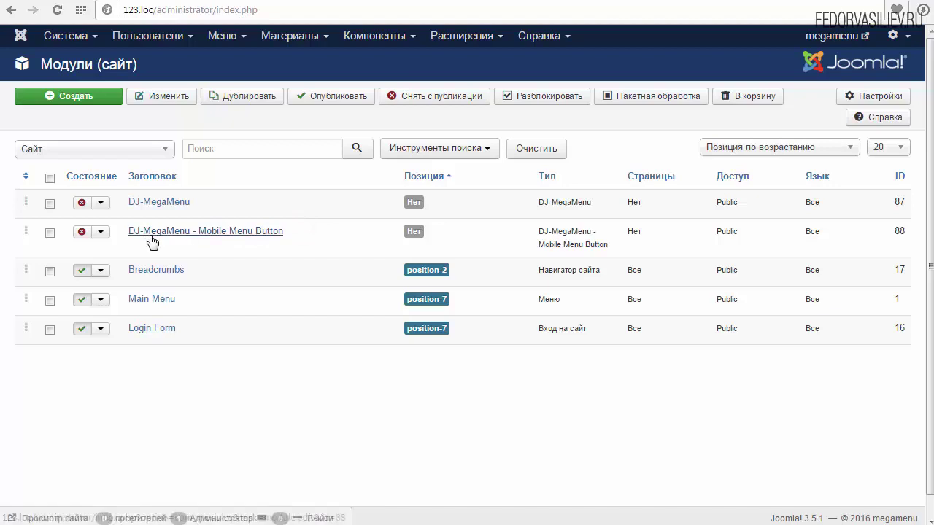
left_click(146, 207)
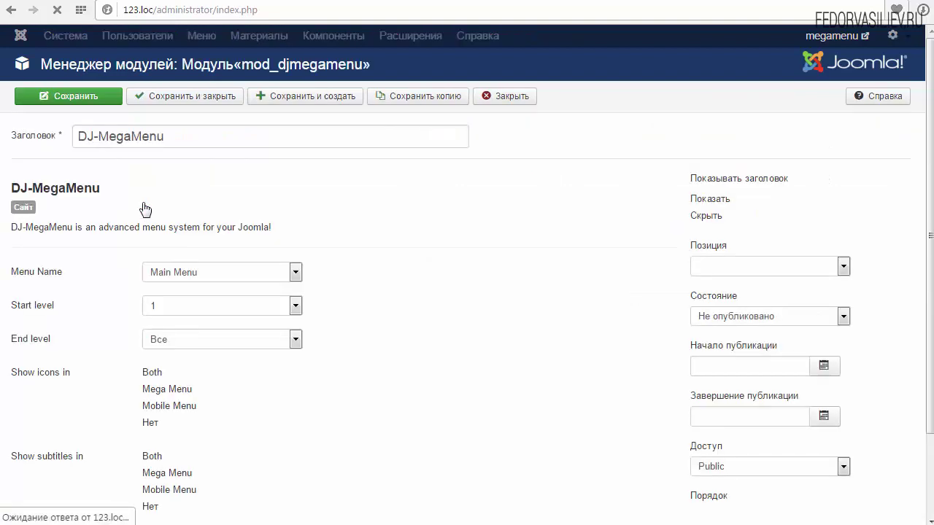
double_click(175, 135)
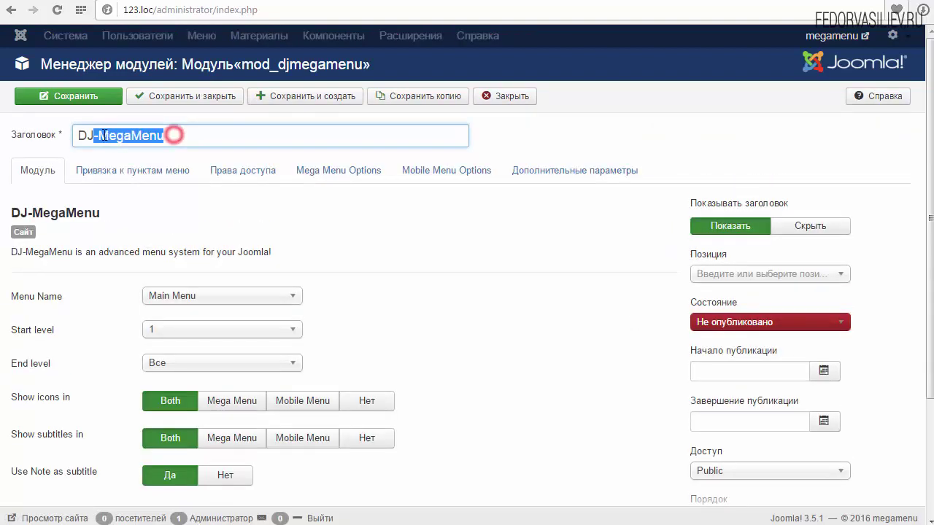
left_click(109, 134)
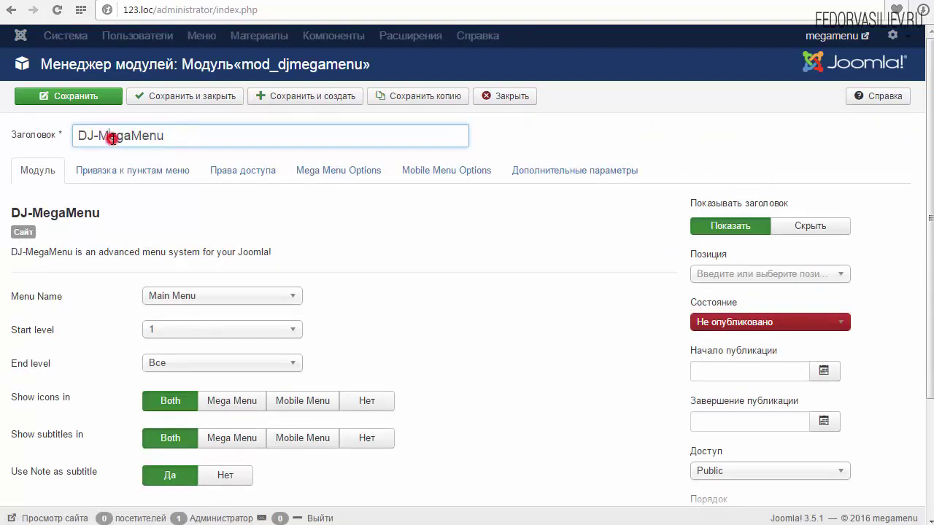
Hide the DJ-MegaMenu module's title and set its state to Опубликовано.
left_click(789, 229)
left_click(749, 329)
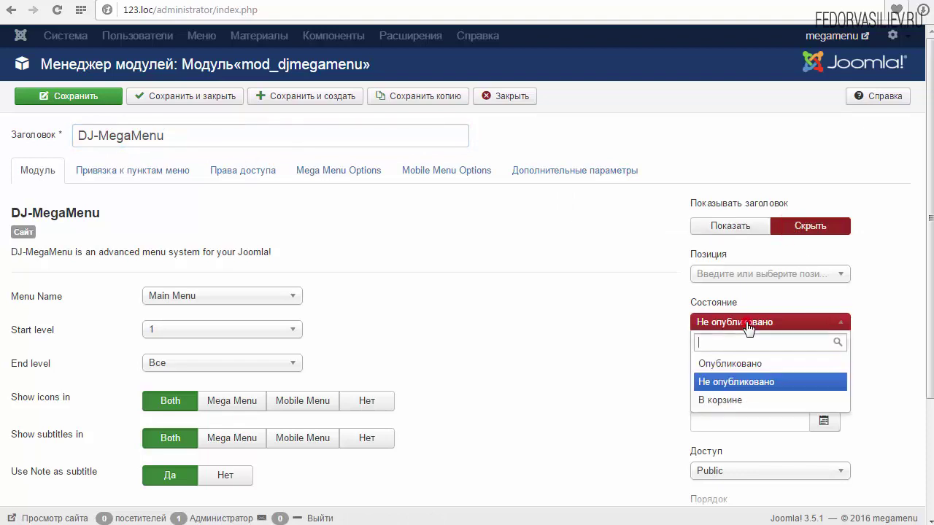
left_click(735, 361)
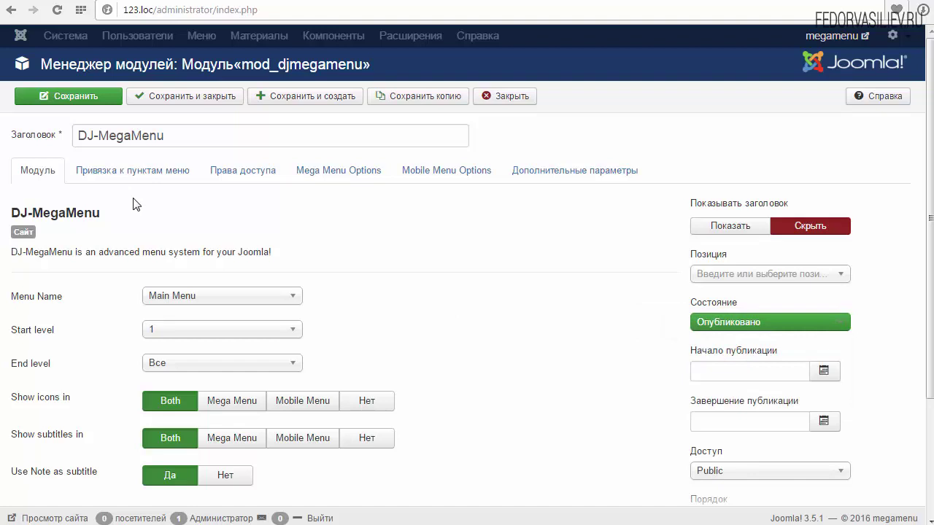
Review the module's Menu Name setting and compare it with the existing menu on the site's front page.
left_click_drag(67, 295, 28, 299)
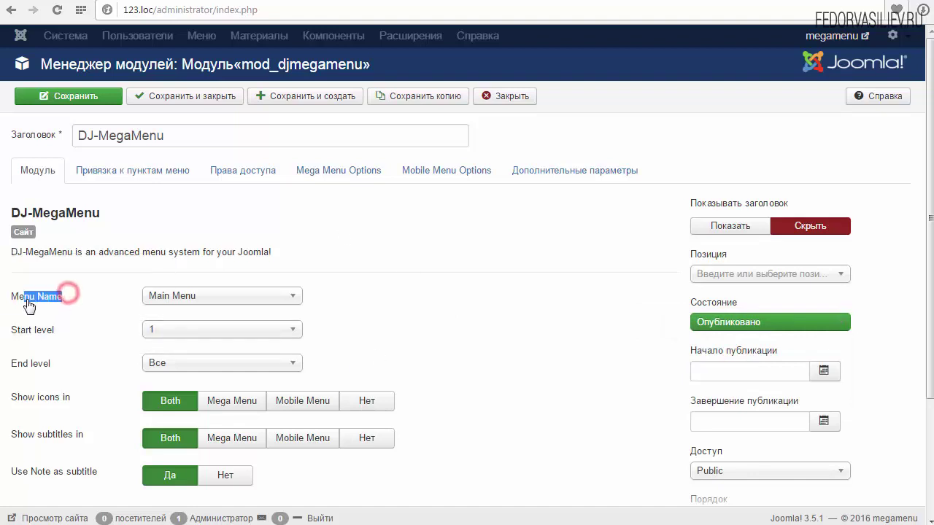
left_click(161, 295)
left_click(161, 295)
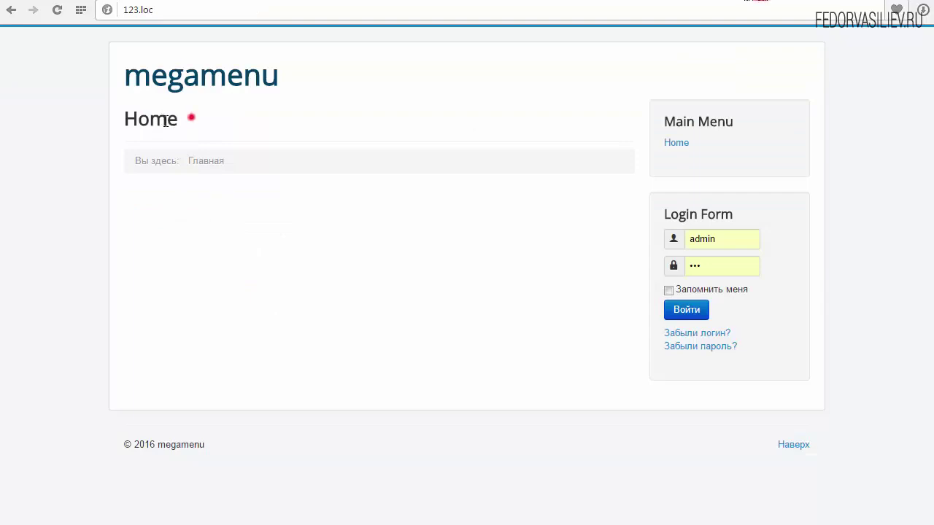
double_click(192, 118)
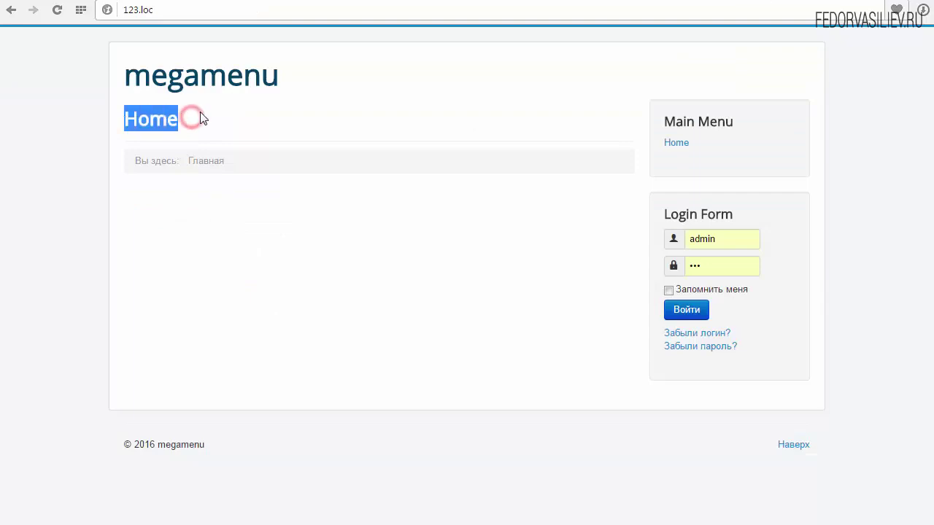
left_click(200, 115)
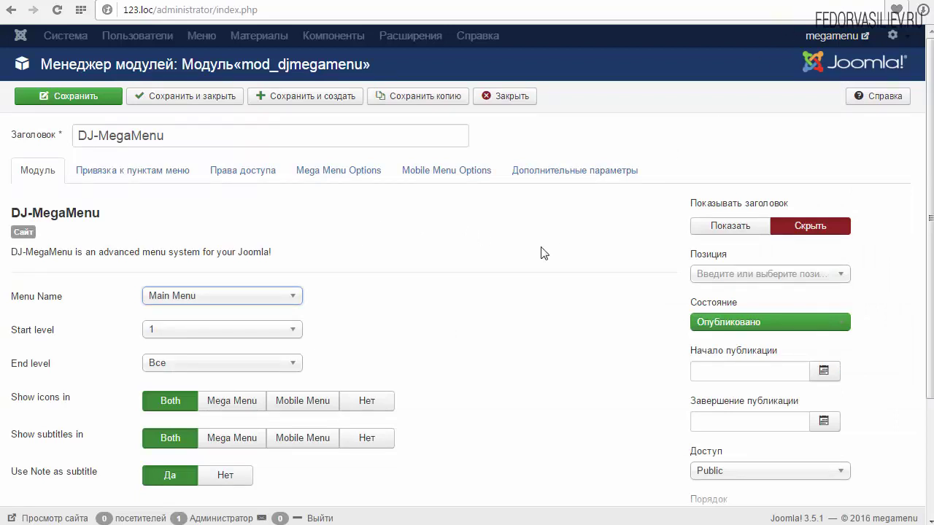
left_click(765, 2)
Set the DJ-MegaMenu module's position to Banner [banner] of the Protostar template.
left_click(844, 275)
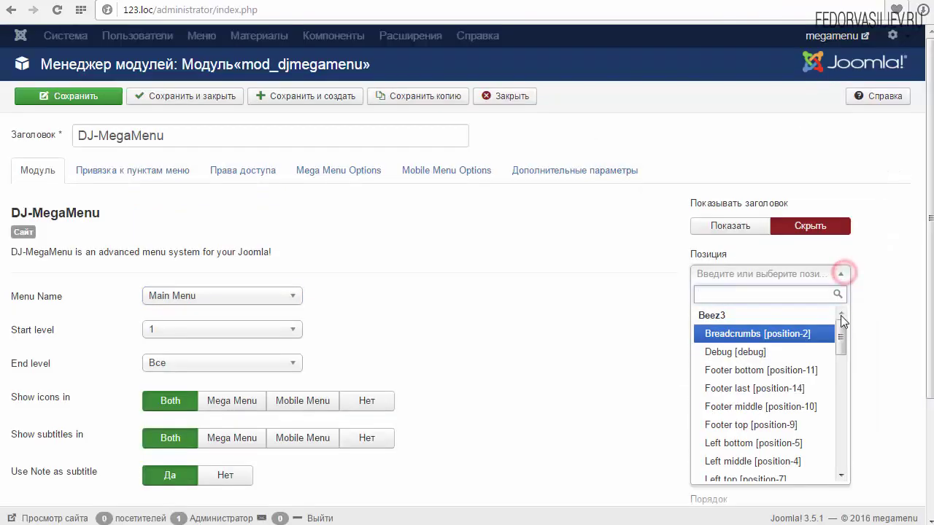
left_click_drag(841, 330, 831, 487)
left_click_drag(840, 438, 840, 381)
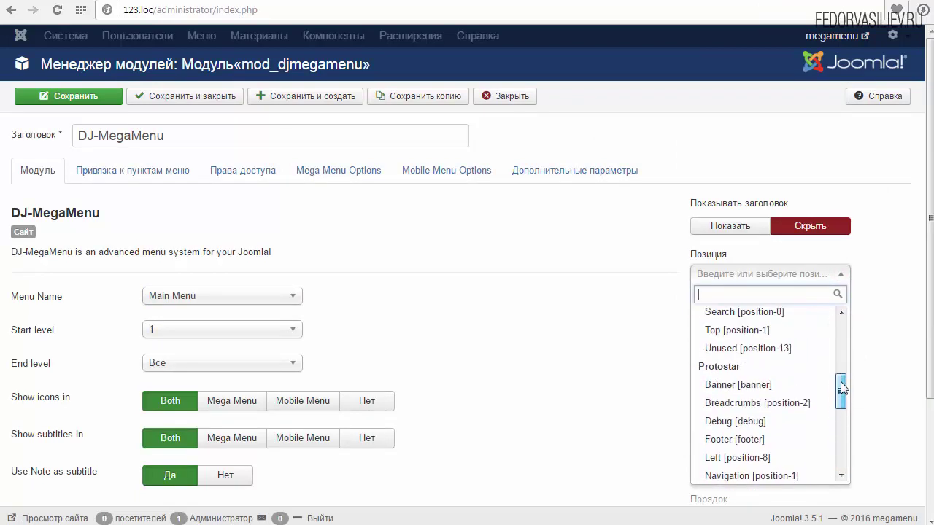
left_click(729, 387)
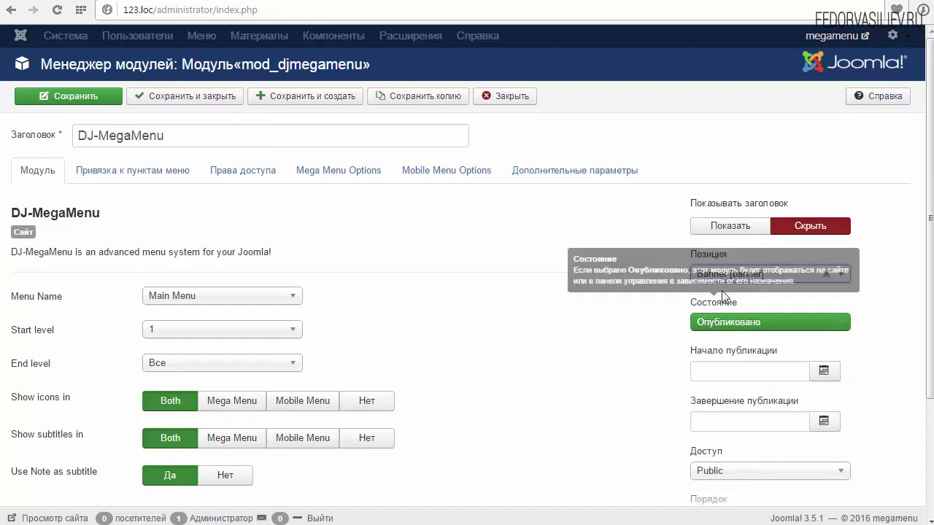
Assign the DJ-MegaMenu module to all pages and save it.
left_click(166, 177)
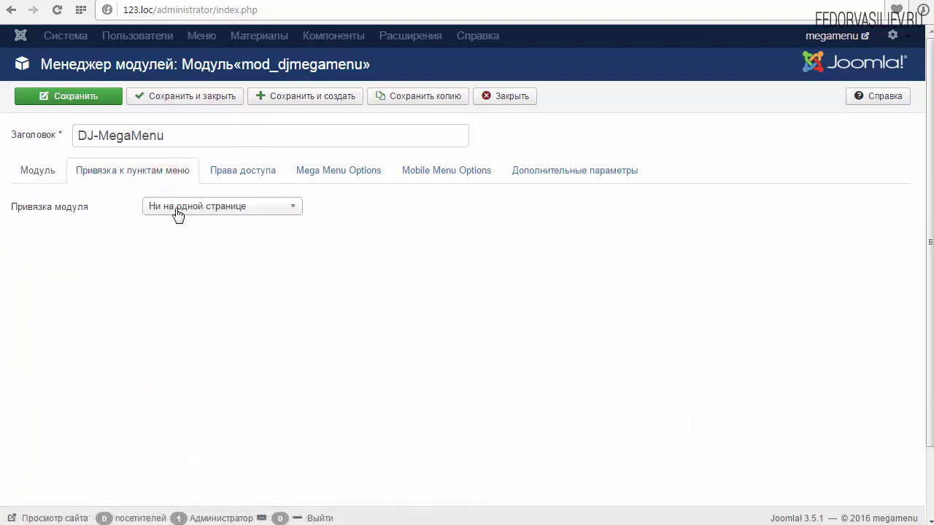
left_click(181, 205)
left_click(183, 249)
left_click(65, 96)
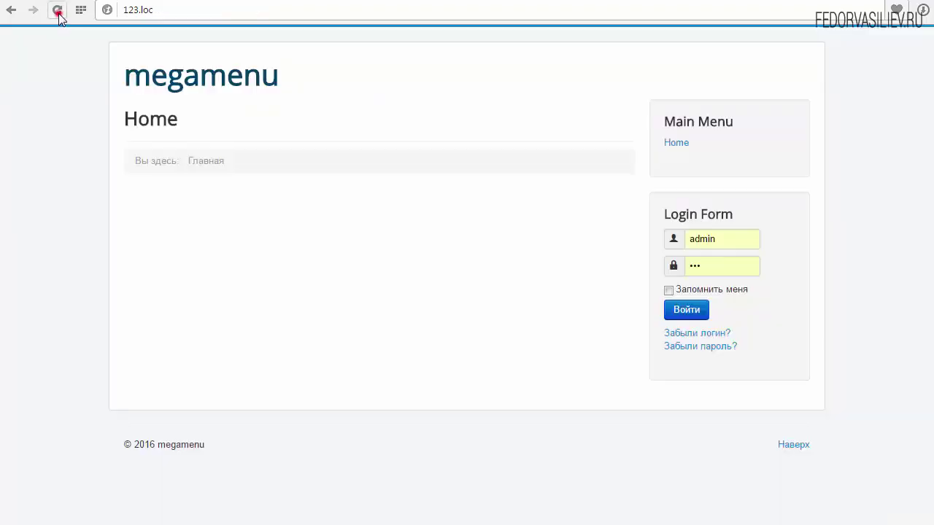
Reload the site's front page and examine the menu bar, the Main Menu module and the page heading.
left_click(58, 14)
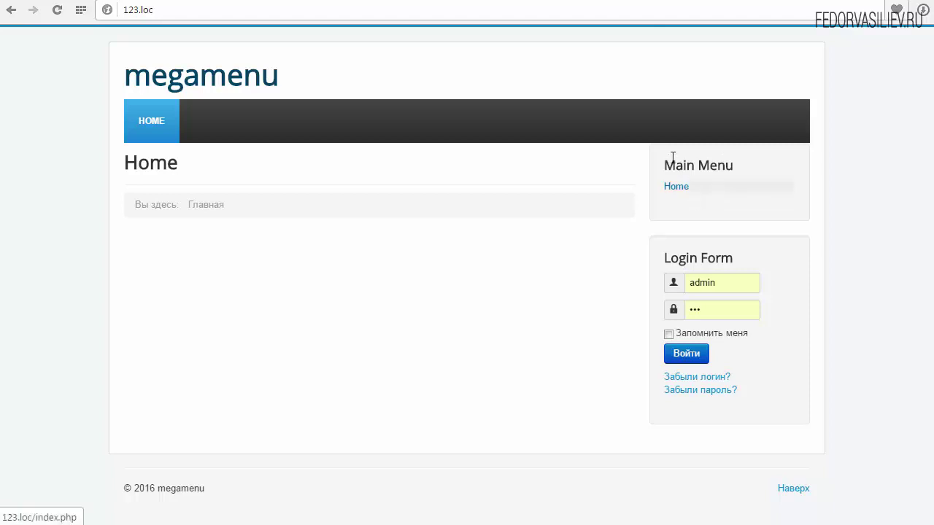
left_click_drag(656, 163, 738, 162)
left_click(549, 168)
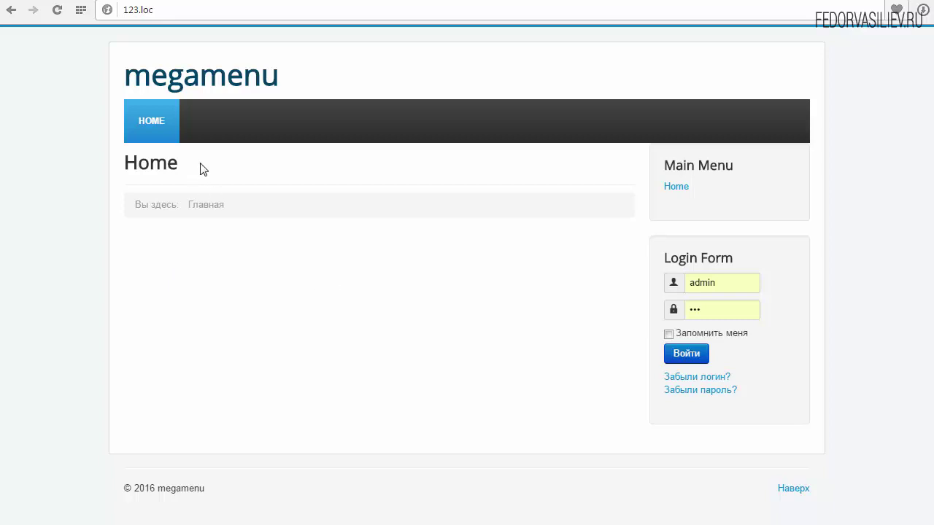
left_click_drag(180, 164, 136, 165)
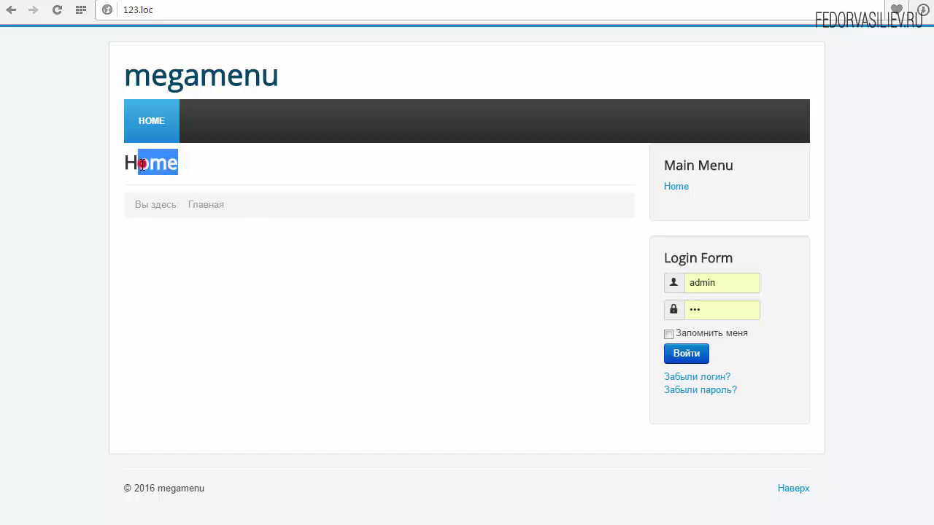
left_click(165, 163)
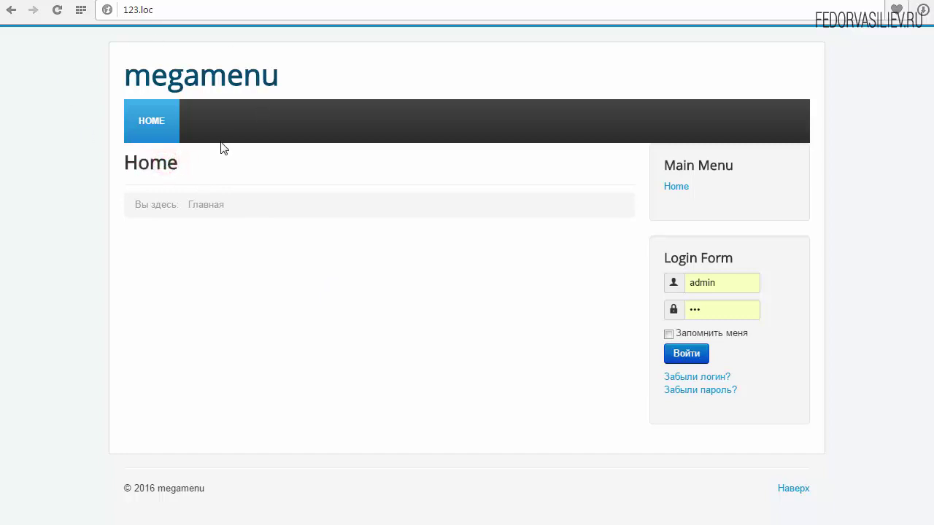